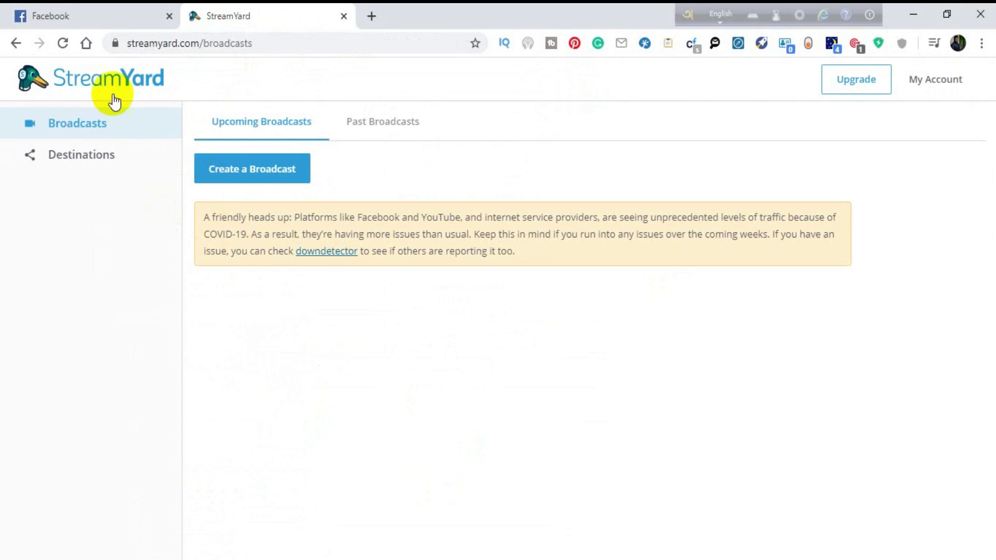
# Start a new broadcast and choose the Secret Creativity Facebook group as its destination
pyautogui.click(248, 187)
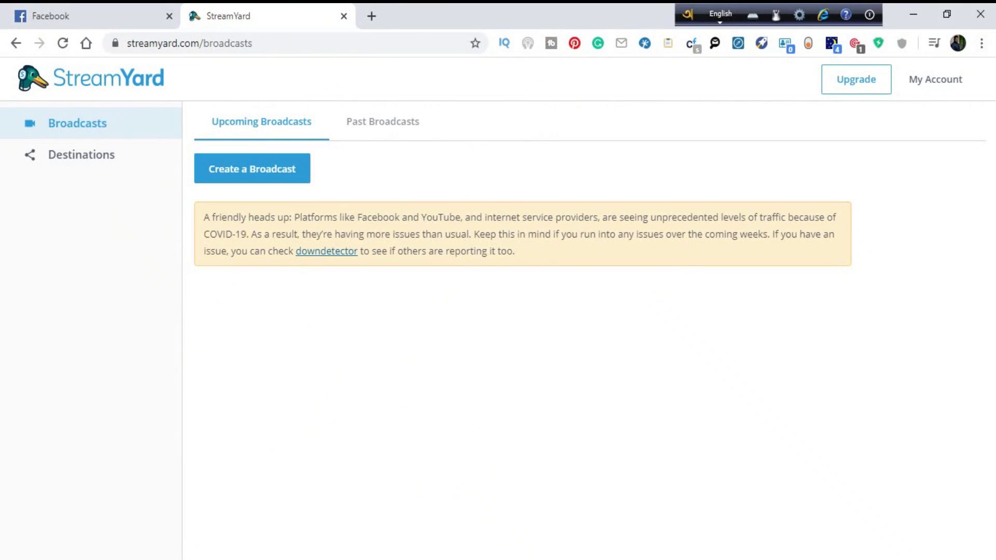
pyautogui.click(253, 181)
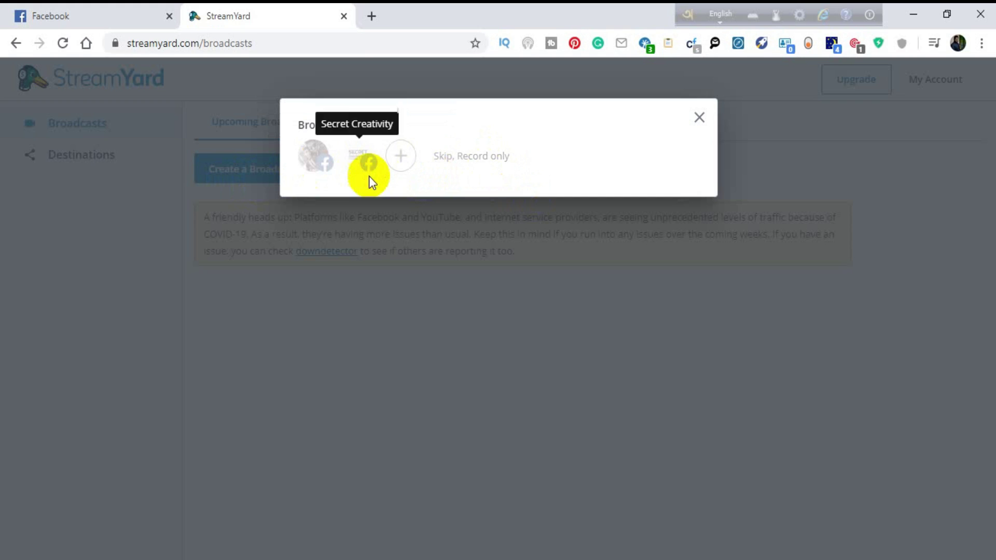
pyautogui.click(401, 157)
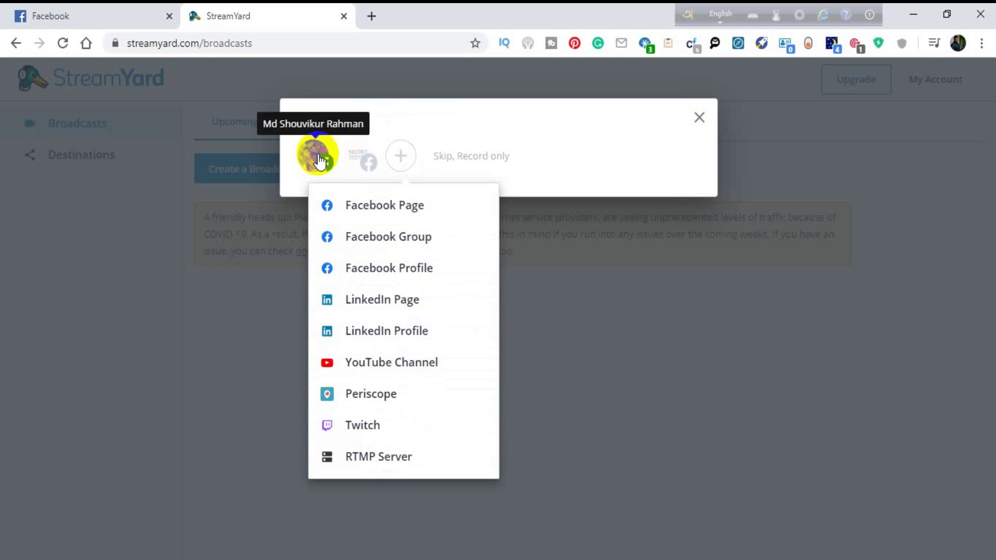
pyautogui.click(368, 160)
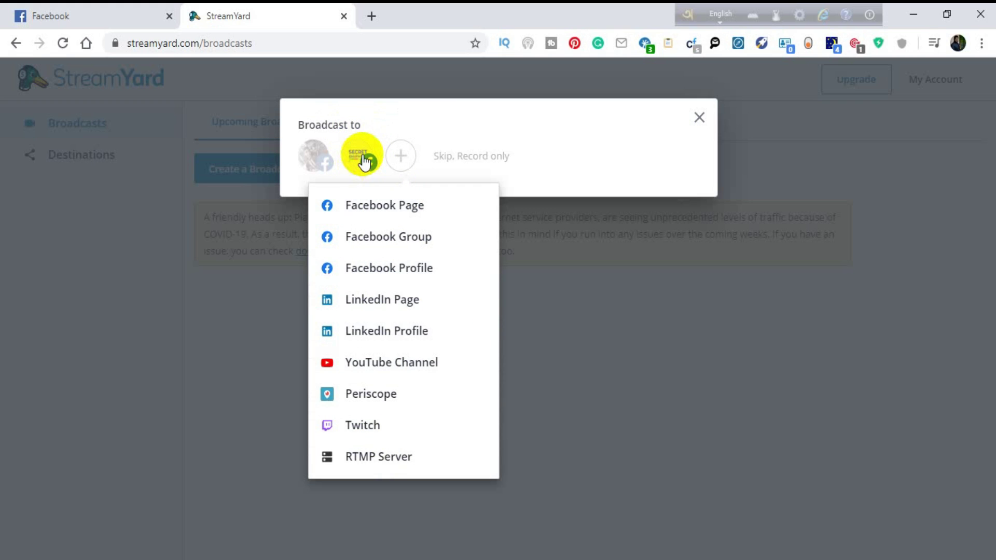
pyautogui.click(363, 158)
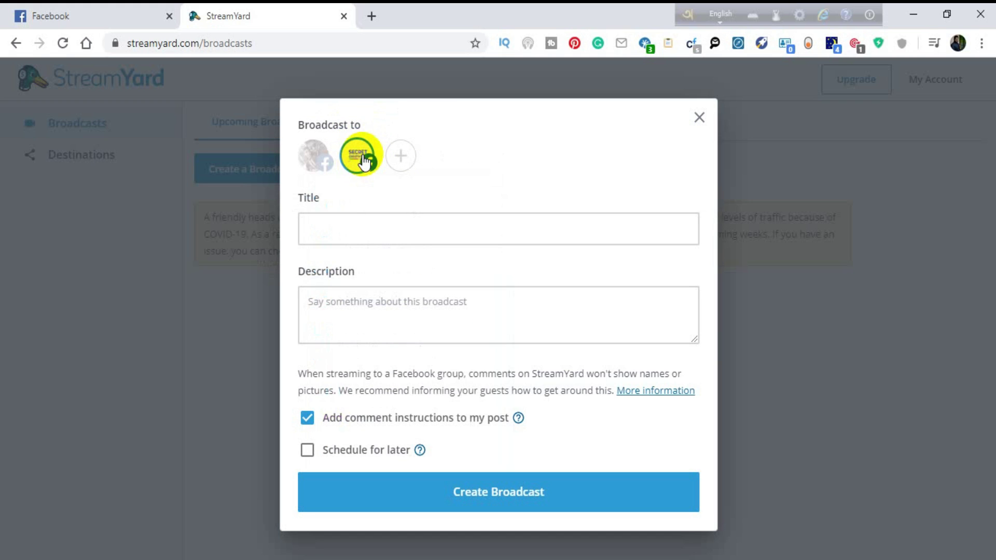
# Create the broadcast with the title "Test Live for Tutorial" and the description "Test Live"
pyautogui.click(336, 229)
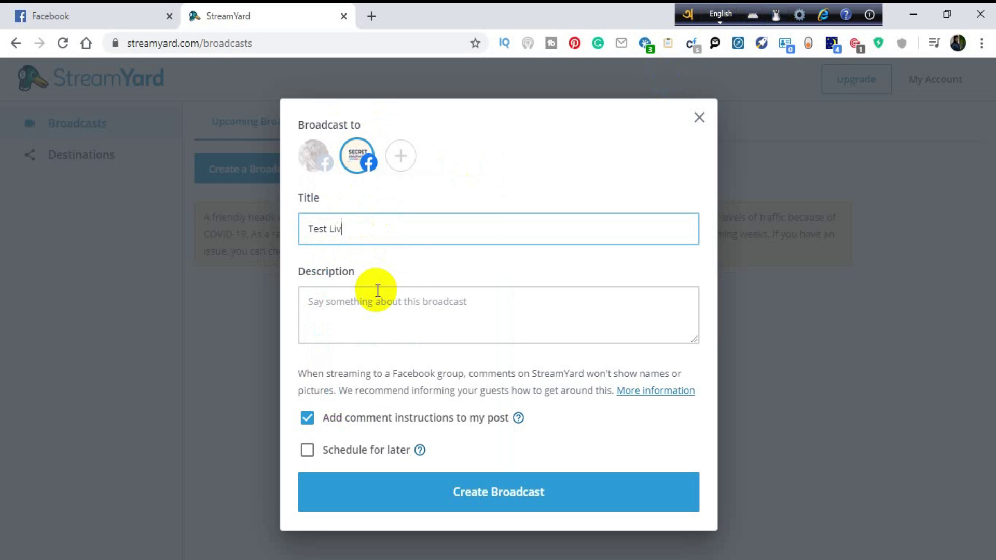
pyautogui.write('Test Live for Tutorial')
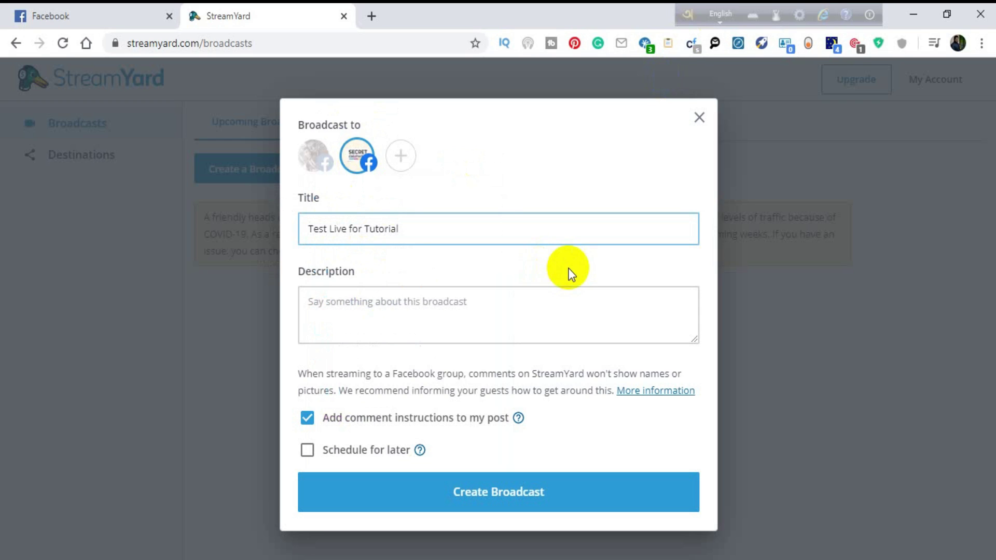
pyautogui.click(449, 302)
pyautogui.write('Test Li')
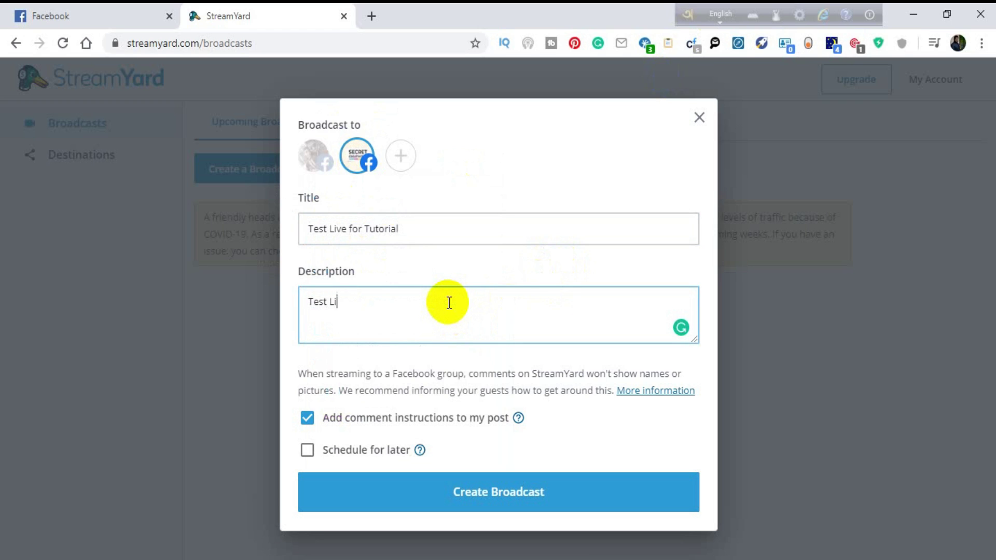
pyautogui.click(475, 494)
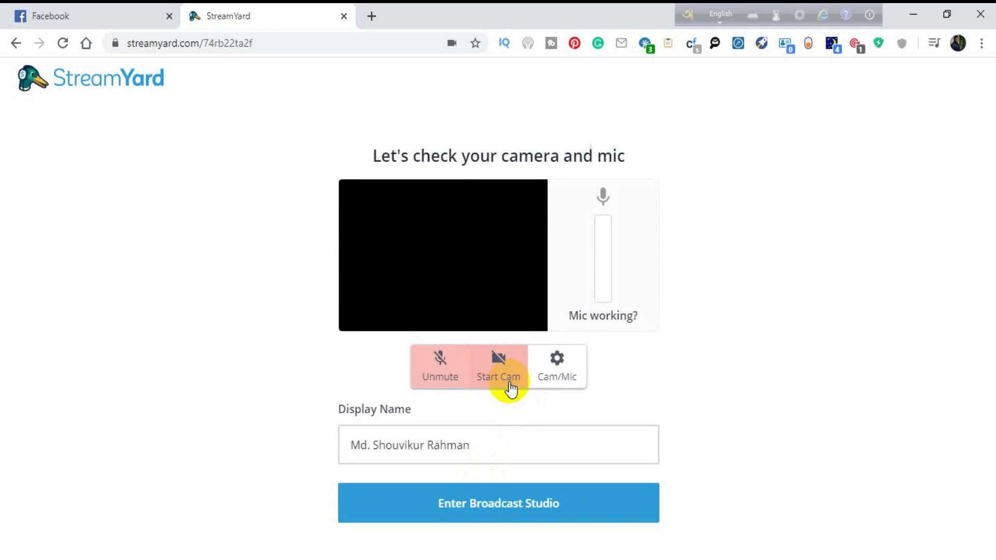
# Enter the broadcast studio with camera and microphone on, and add your own feed to the stream
pyautogui.click(511, 388)
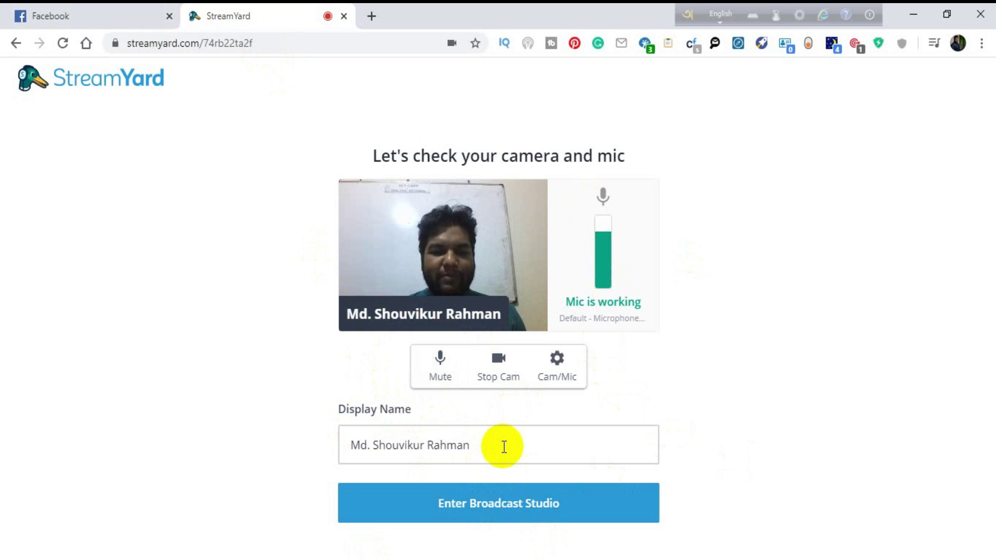
pyautogui.click(478, 511)
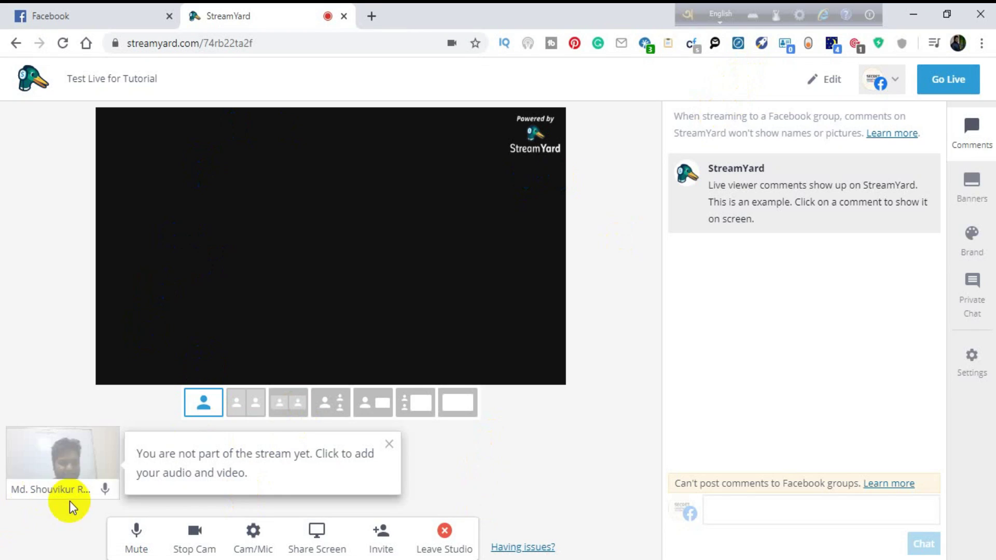
pyautogui.moveTo(65, 472)
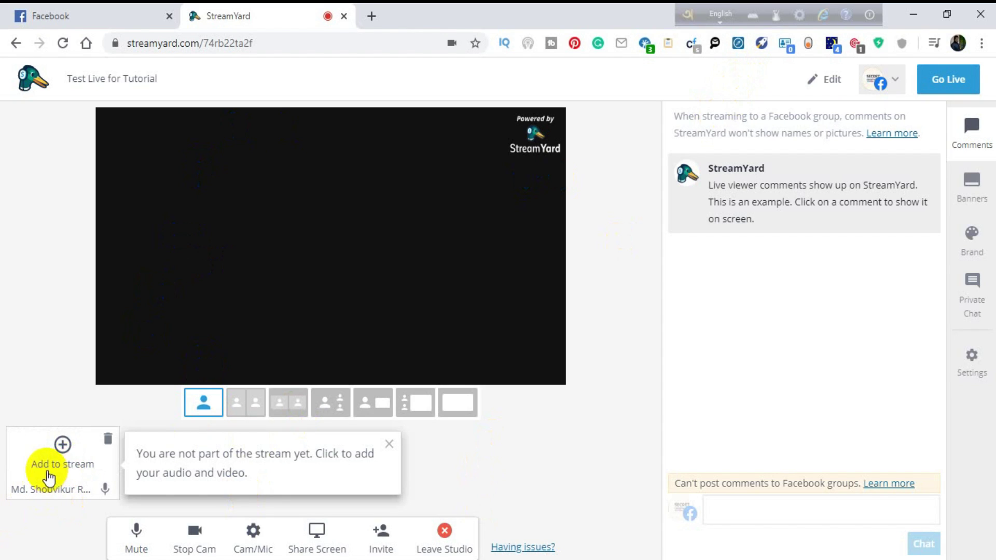
pyautogui.click(296, 155)
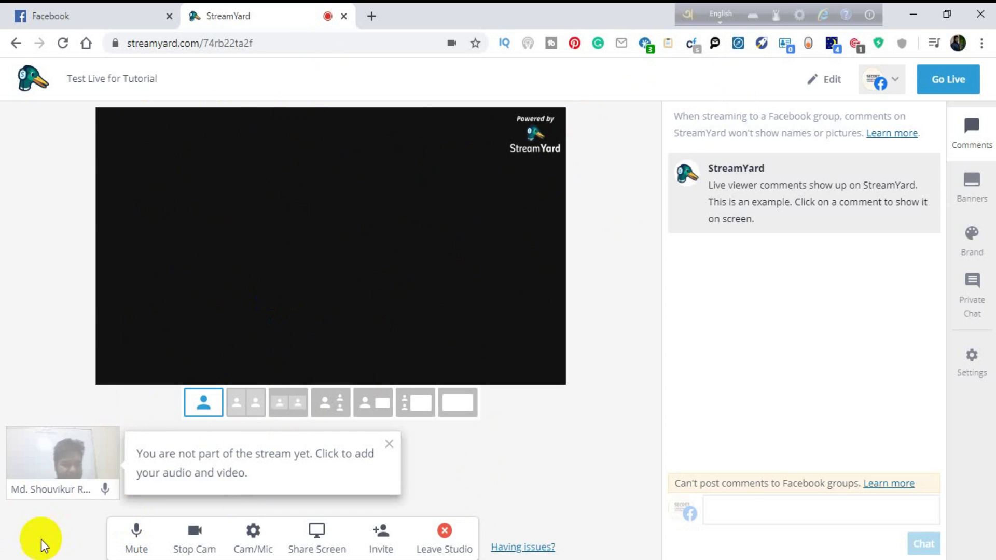
pyautogui.moveTo(82, 472)
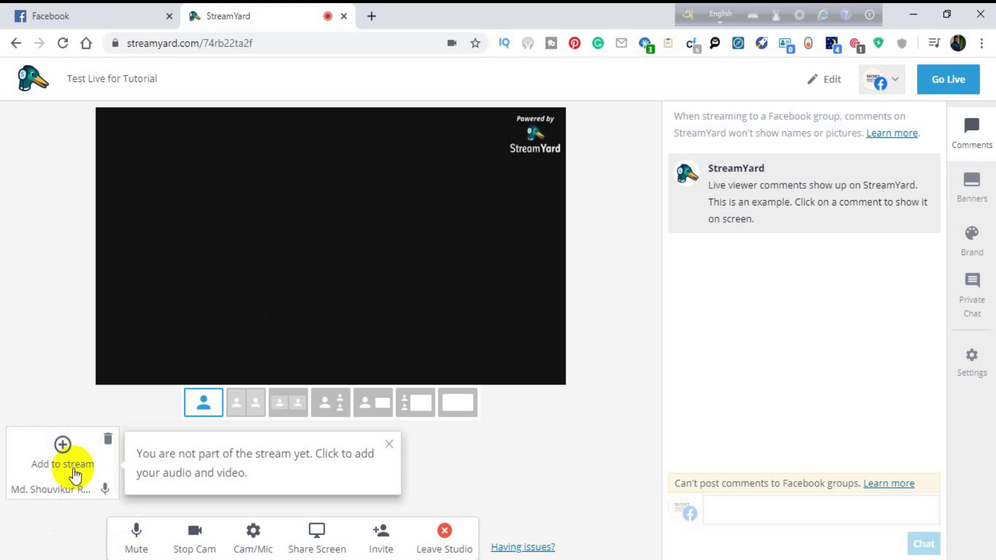
pyautogui.click(75, 473)
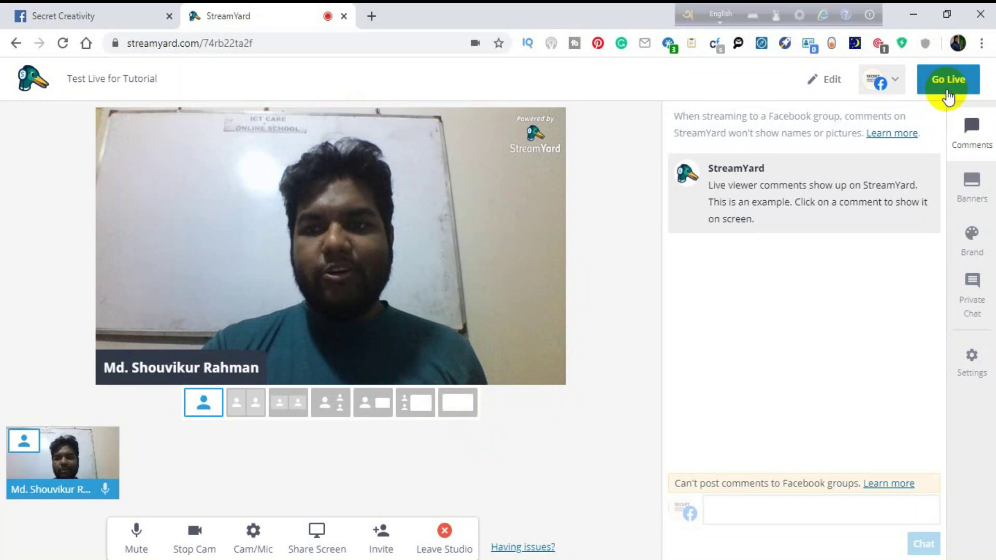
# Start the live broadcast to the Secret Creativity Facebook group
pyautogui.click(949, 92)
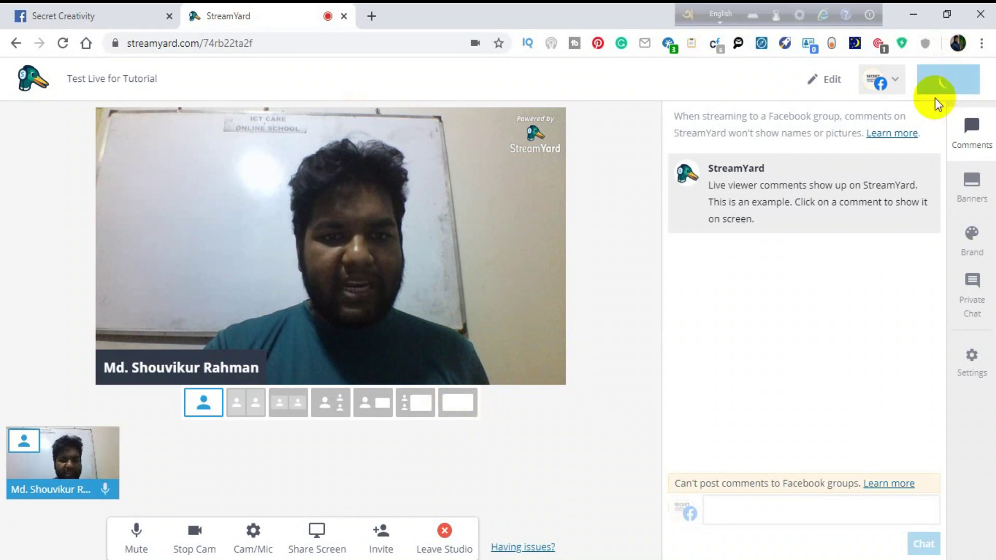
pyautogui.moveTo(760, 216)
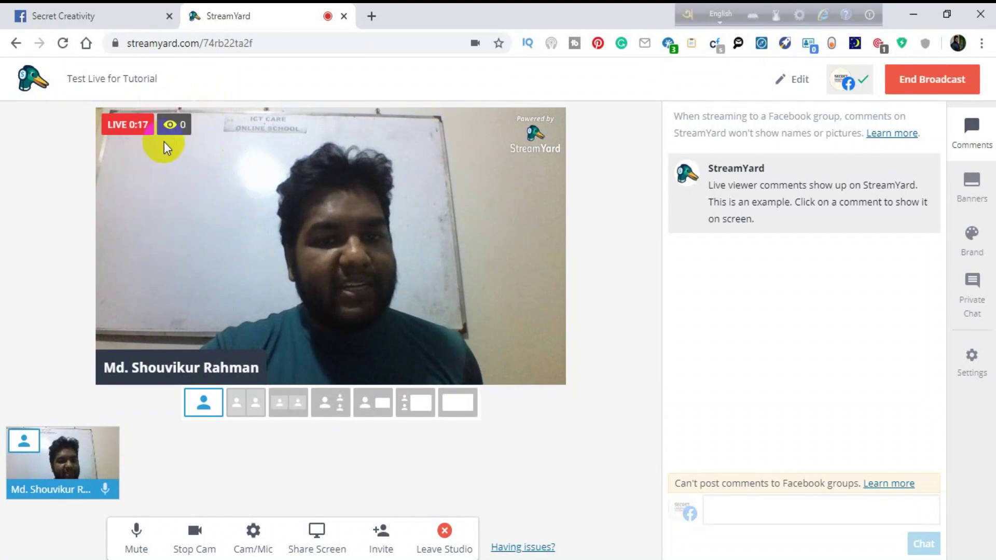
pyautogui.moveTo(179, 125)
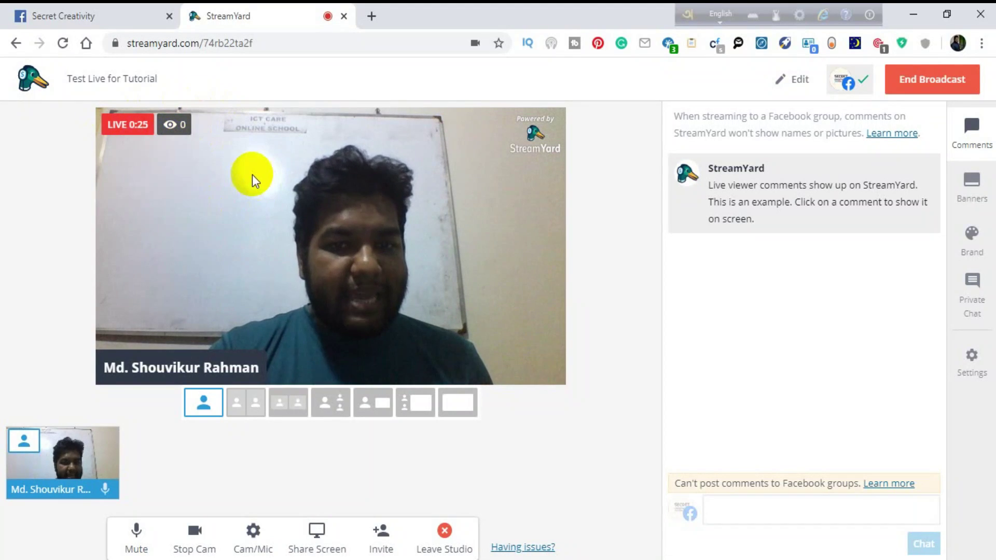
pyautogui.click(284, 178)
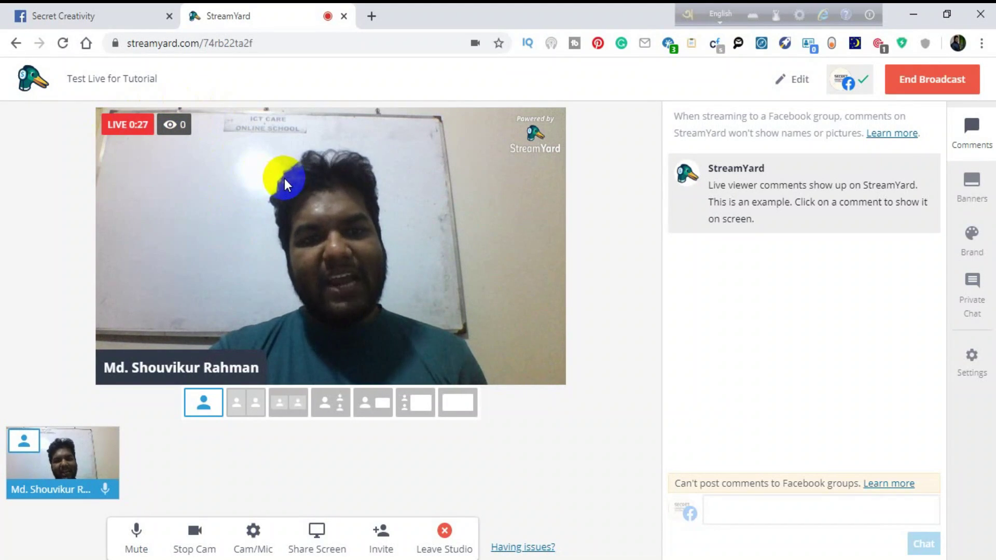
pyautogui.click(285, 179)
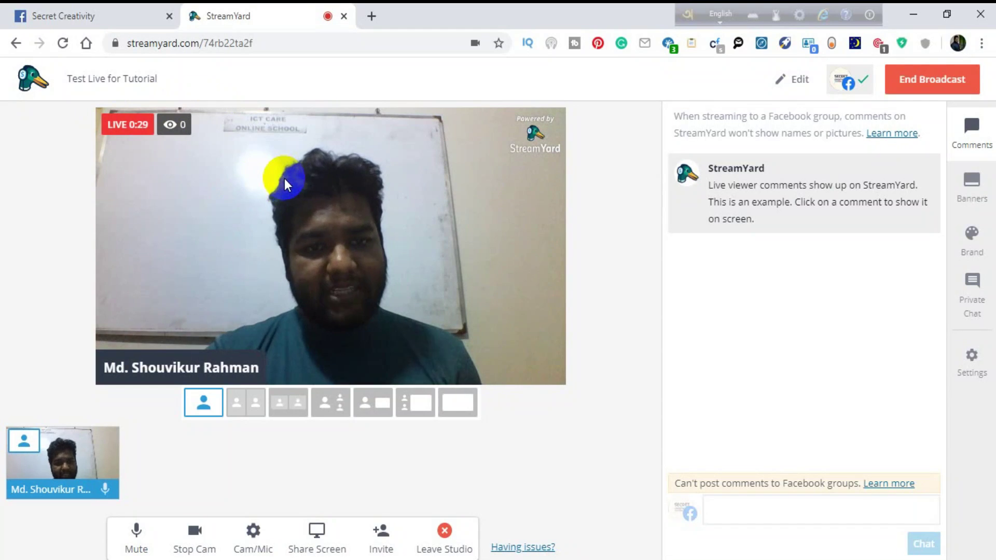
pyautogui.click(303, 205)
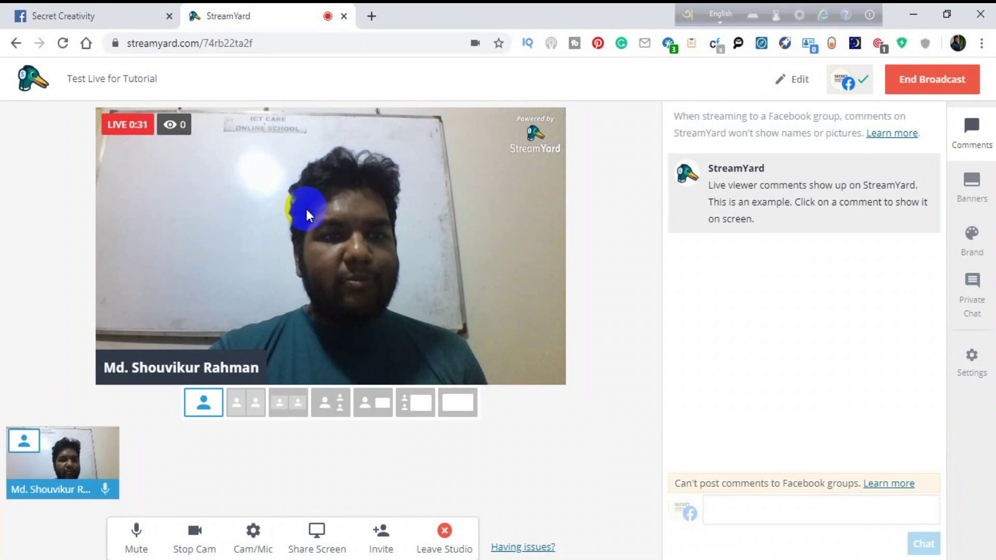
pyautogui.click(319, 291)
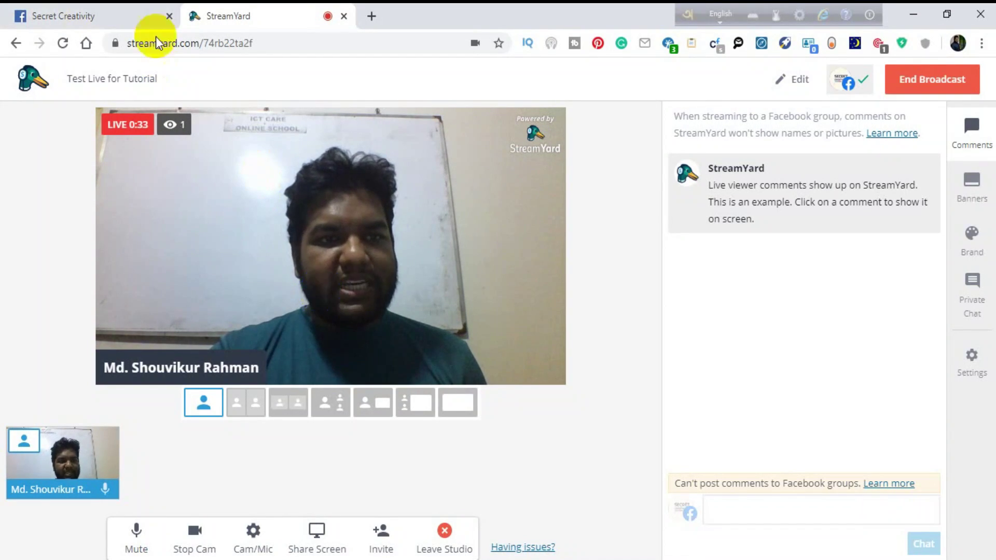
# Switch to the Secret Creativity group on Facebook, reload it, and check the live video post in the discussion feed
pyautogui.click(32, 15)
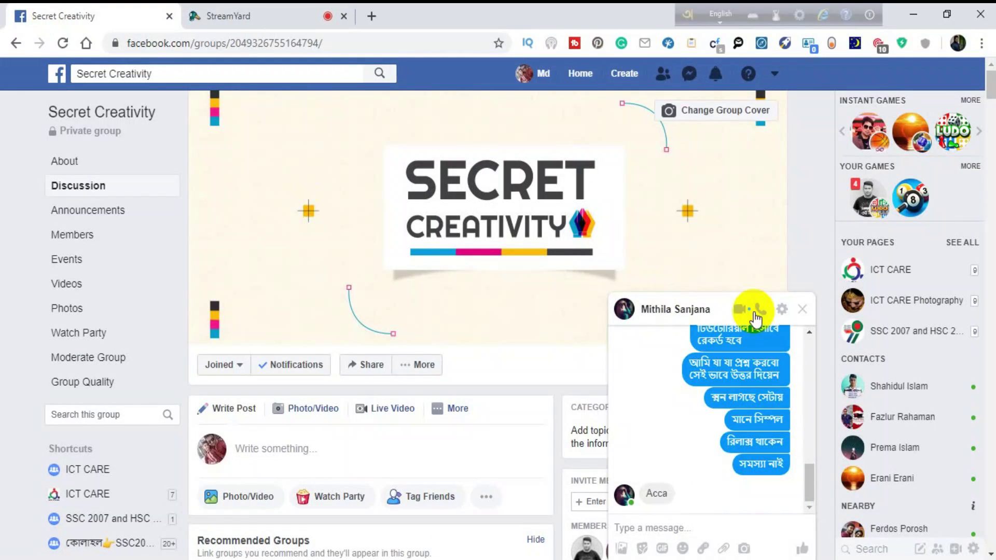
pyautogui.click(802, 310)
pyautogui.click(61, 41)
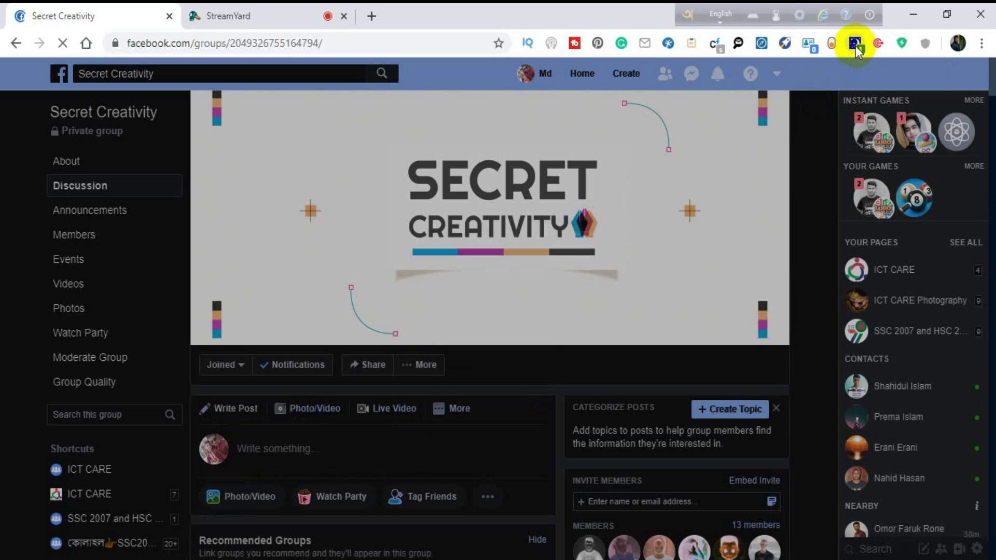
pyautogui.click(855, 46)
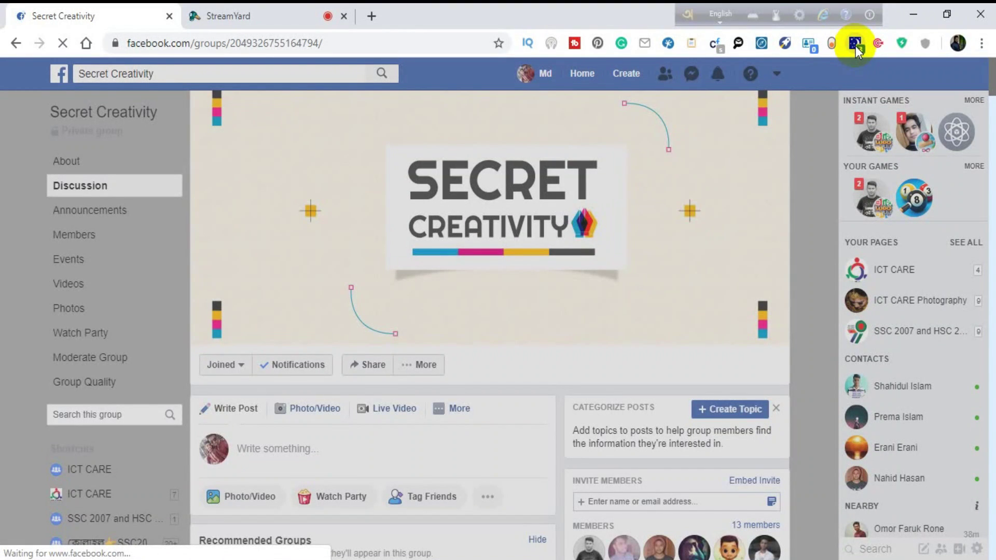
pyautogui.scroll(-7, 363, 388)
pyautogui.scroll(7, 403, 324)
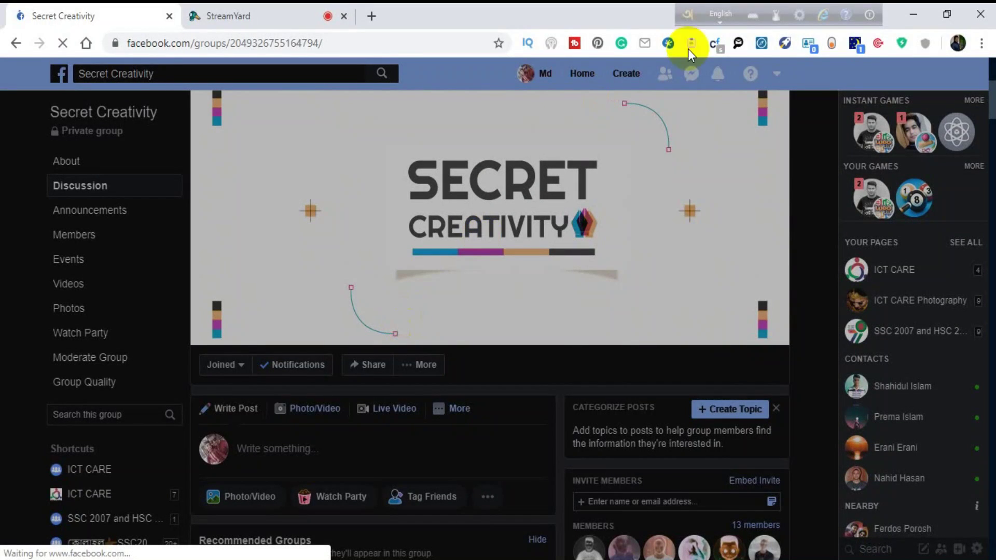
pyautogui.scroll(-4, 312, 441)
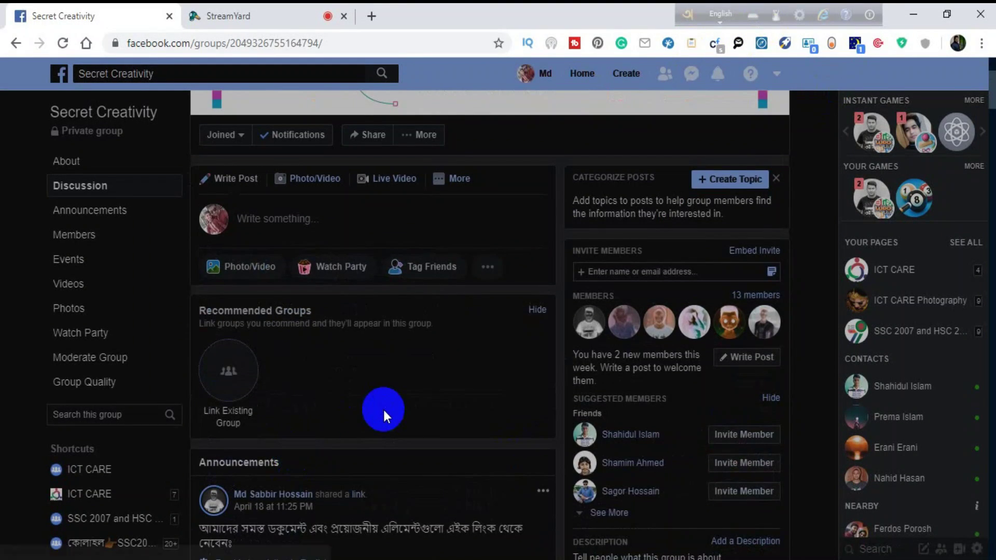
pyautogui.scroll(-5, 384, 415)
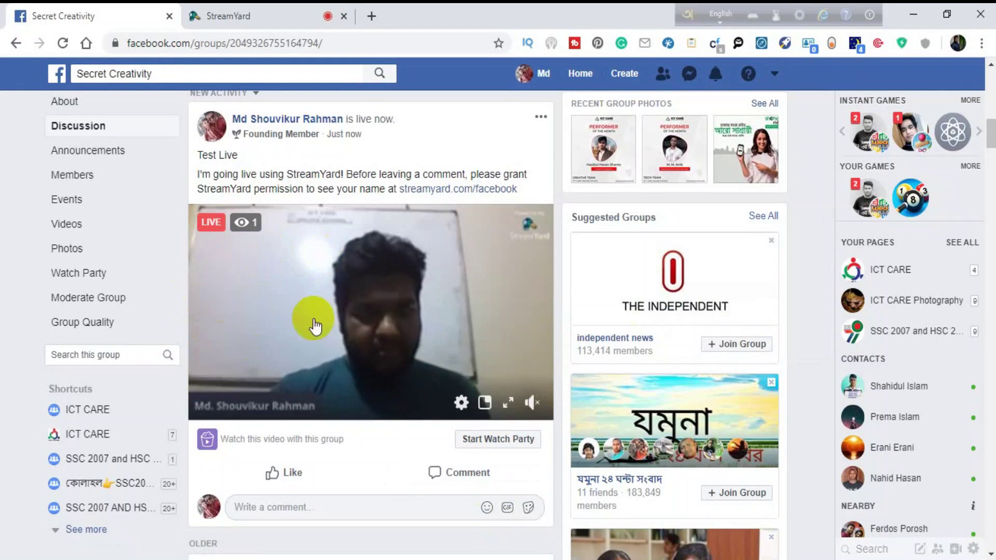
pyautogui.click(375, 349)
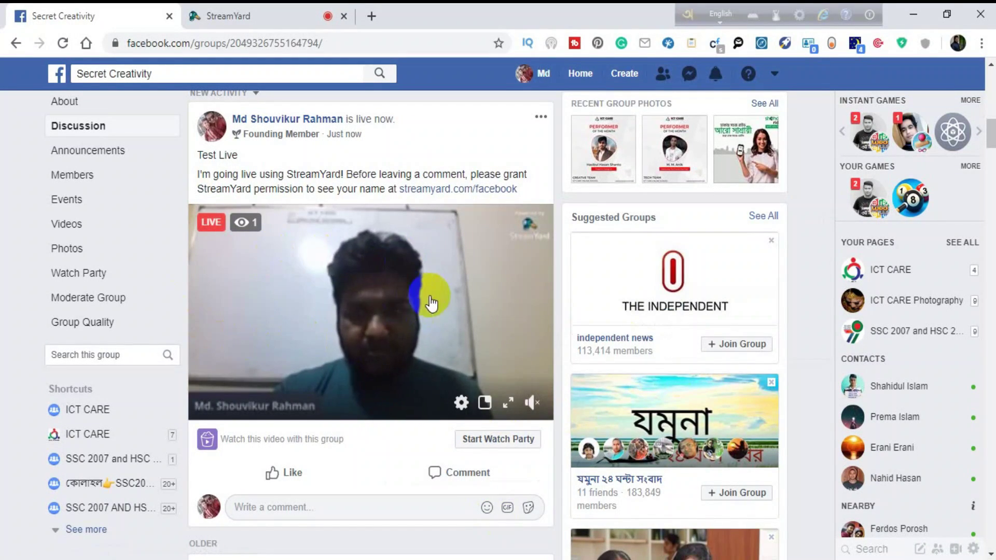
pyautogui.click(407, 323)
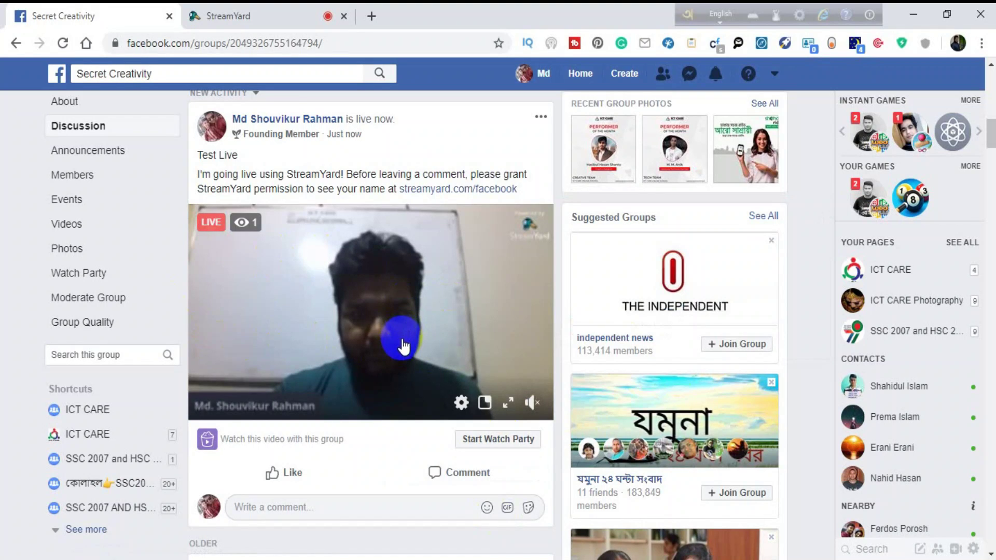
# Return to the StreamYard studio and copy the guest invitation link
pyautogui.click(224, 16)
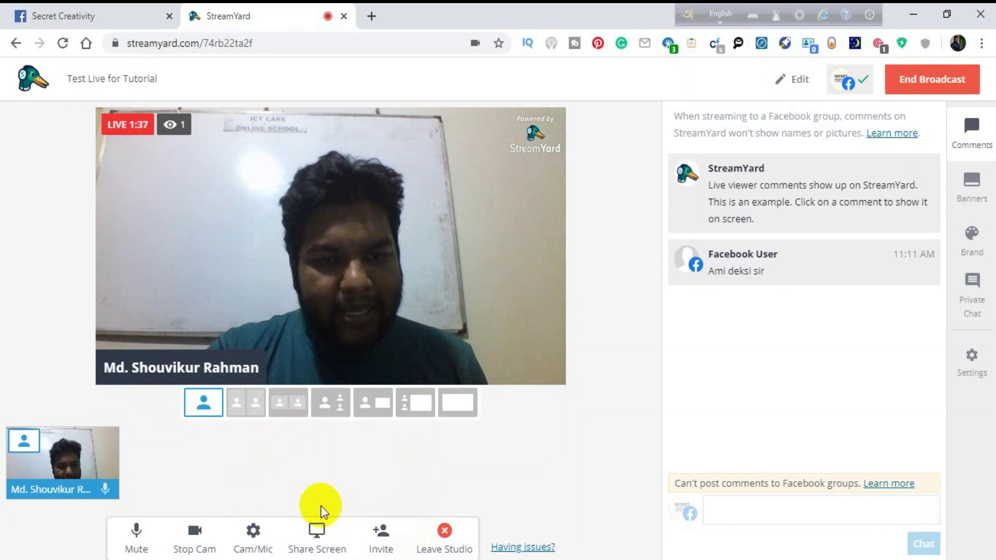
pyautogui.moveTo(19, 436)
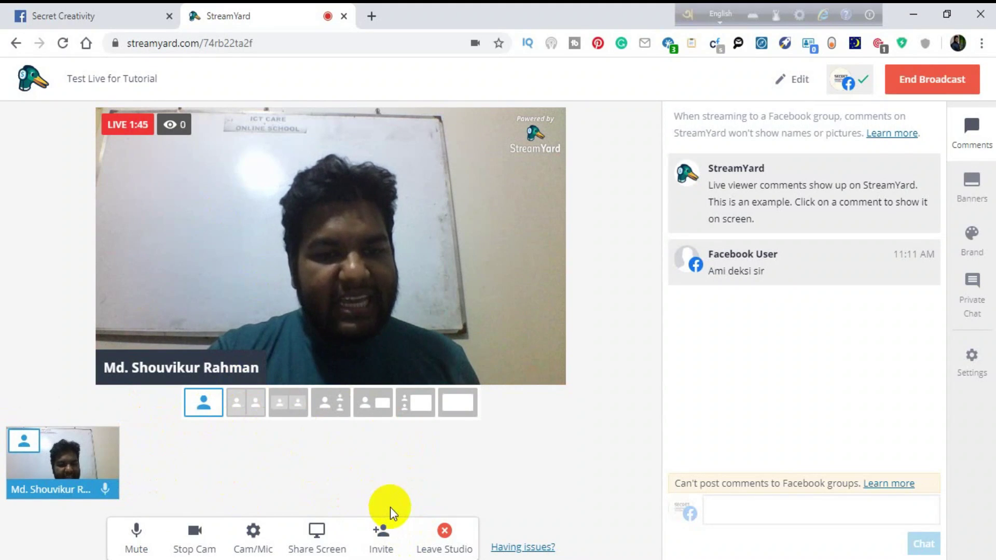
pyautogui.click(398, 542)
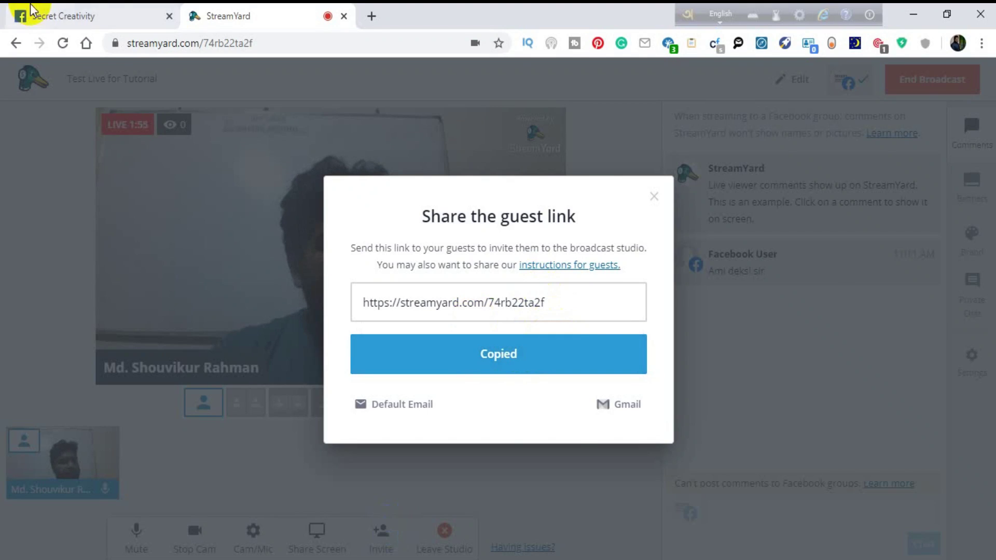
# Switch to Facebook and open the Messenger conversation with the guest
pyautogui.click(16, 13)
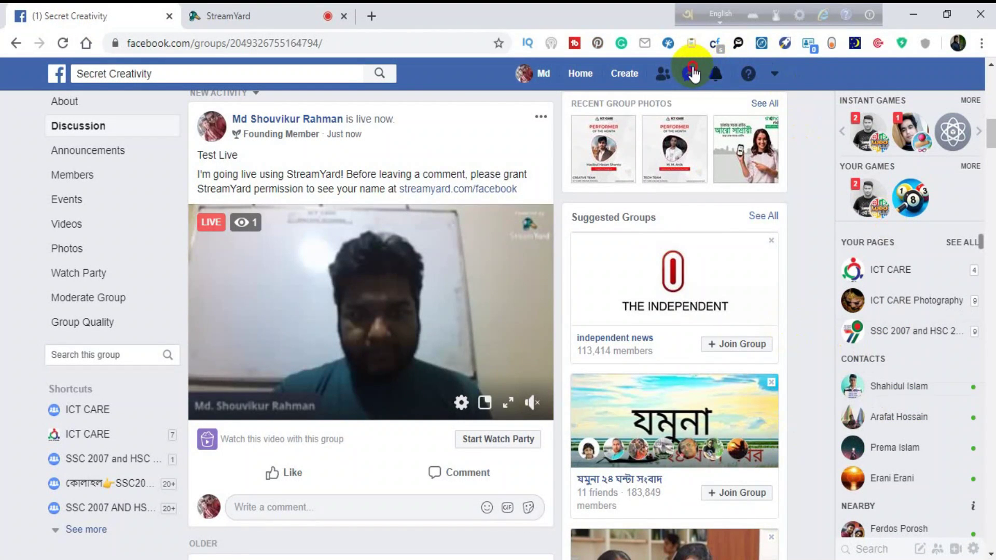
pyautogui.click(692, 74)
pyautogui.click(551, 145)
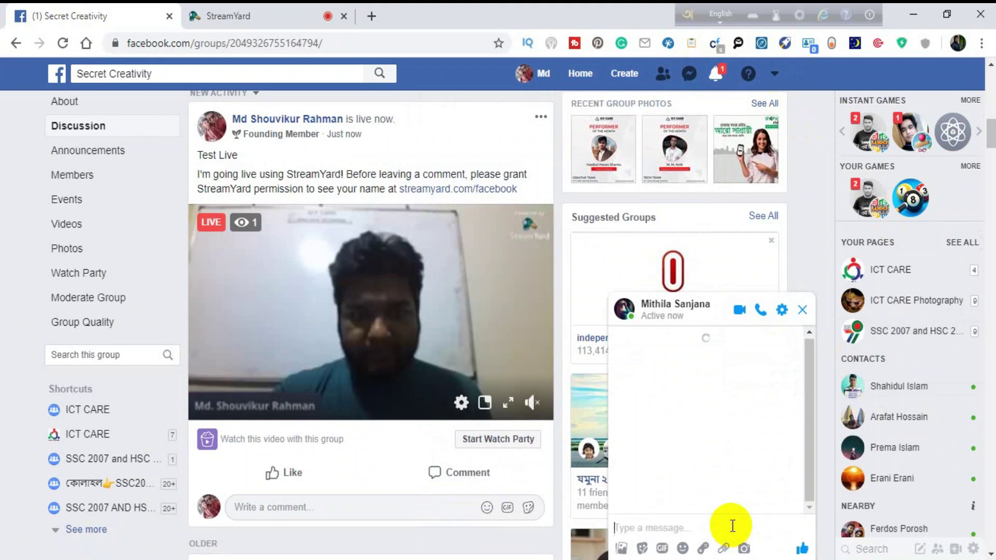